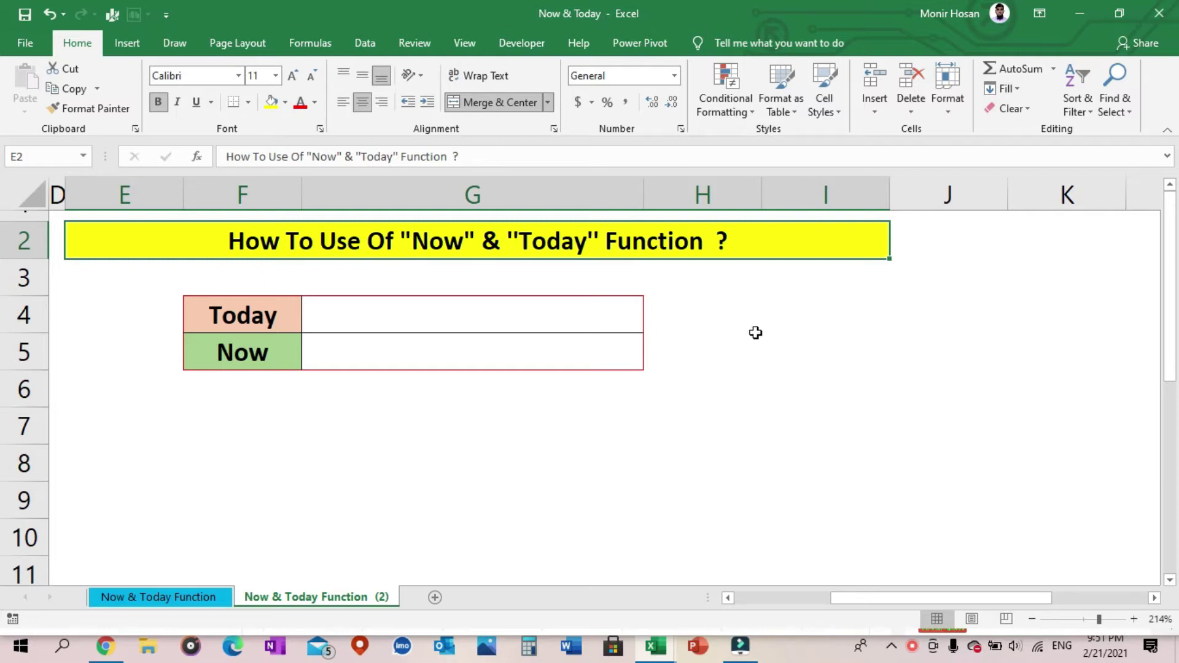
left_click(286, 358)
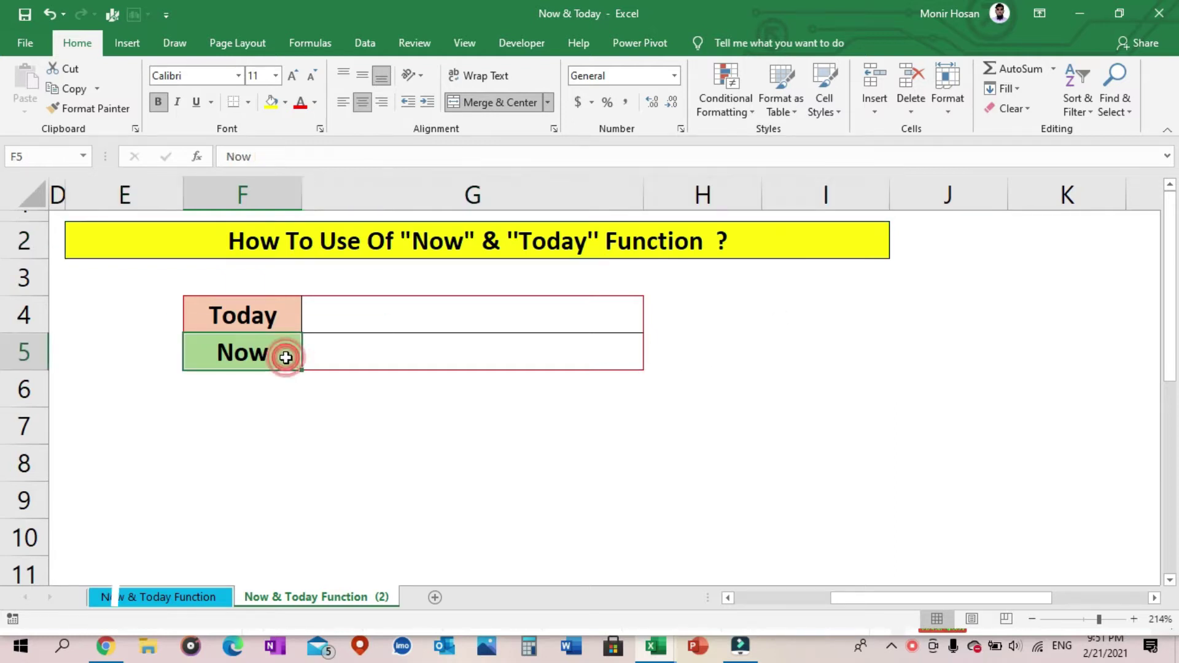
left_click(290, 322)
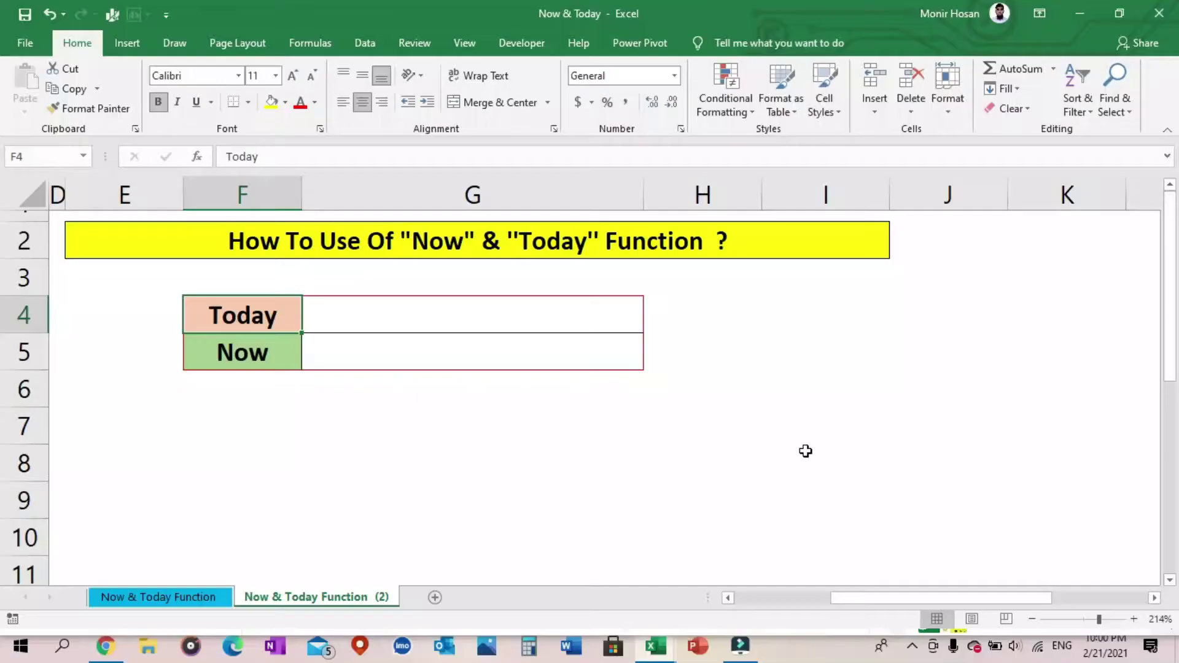
key("Up")
key("Up")
left_click(287, 320)
Enter the formula =TODAY() in cell G4, beside the Today label
left_click(500, 322)
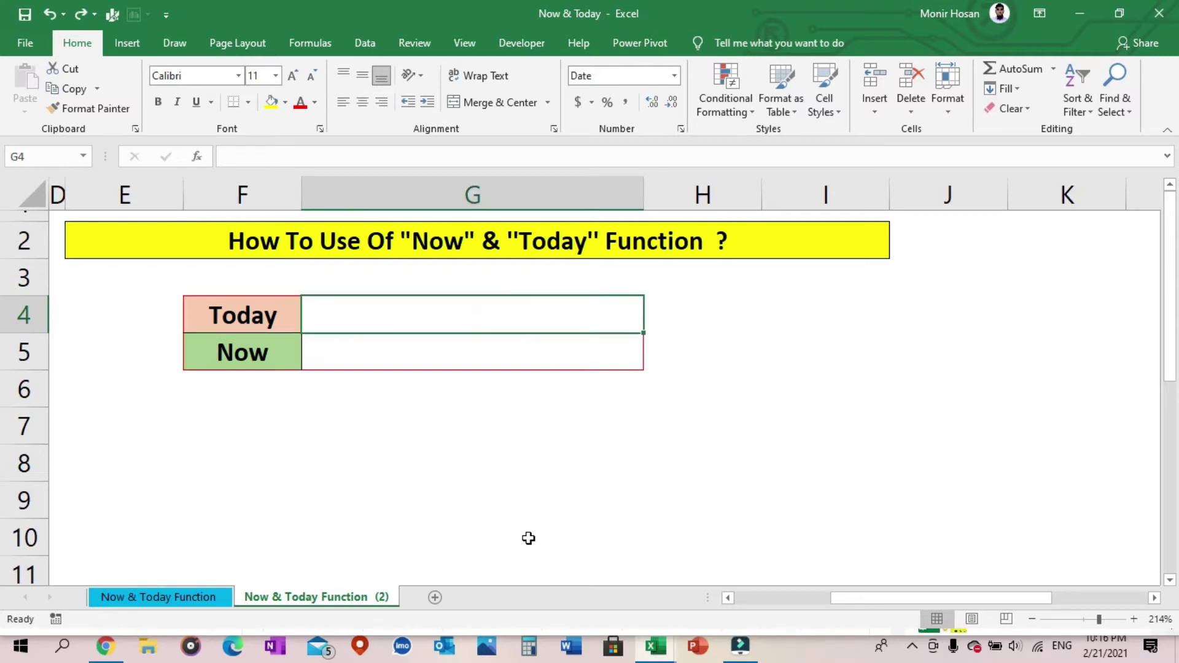
type("=")
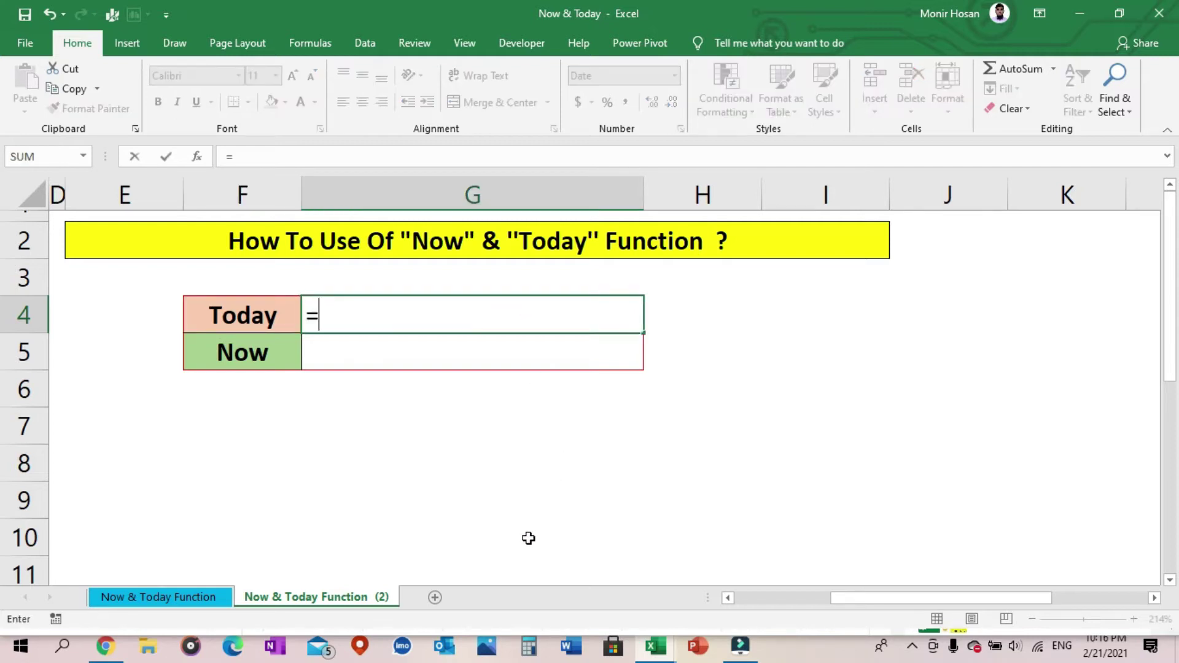
type("TODAY")
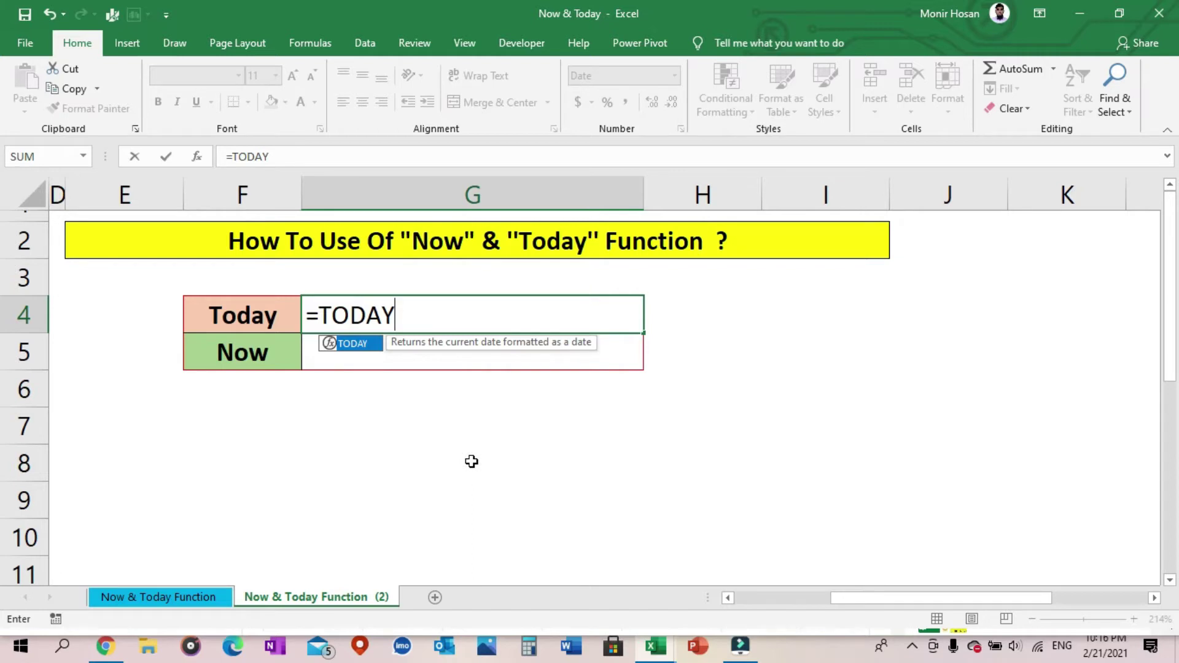
type("(")
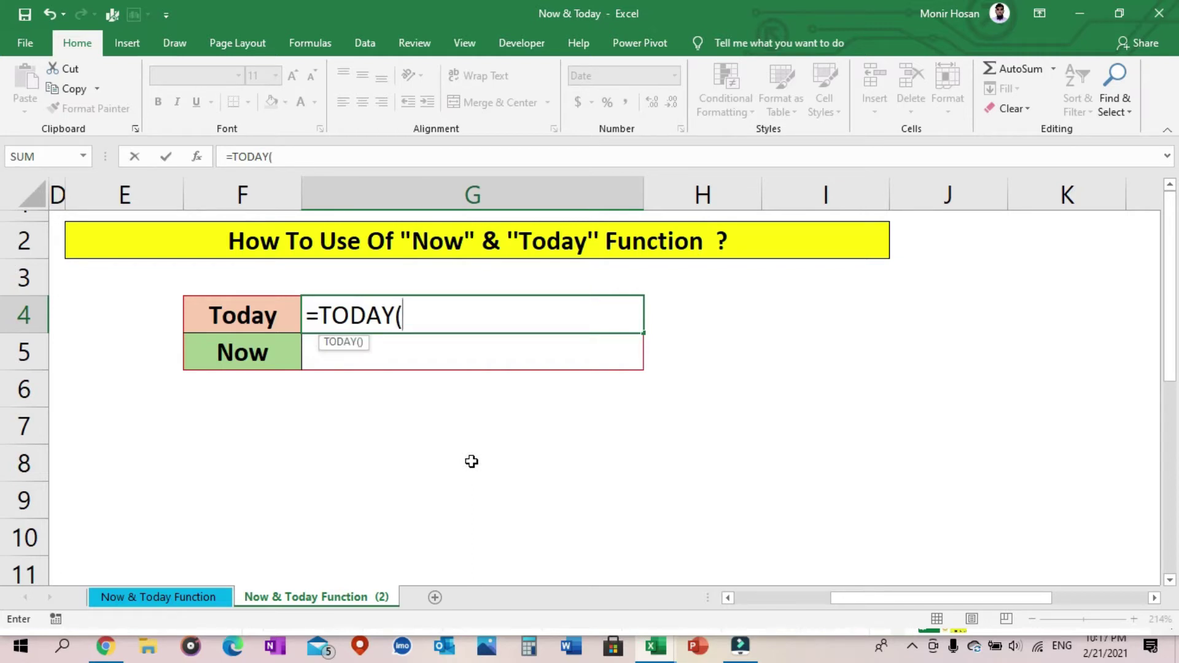
type(")")
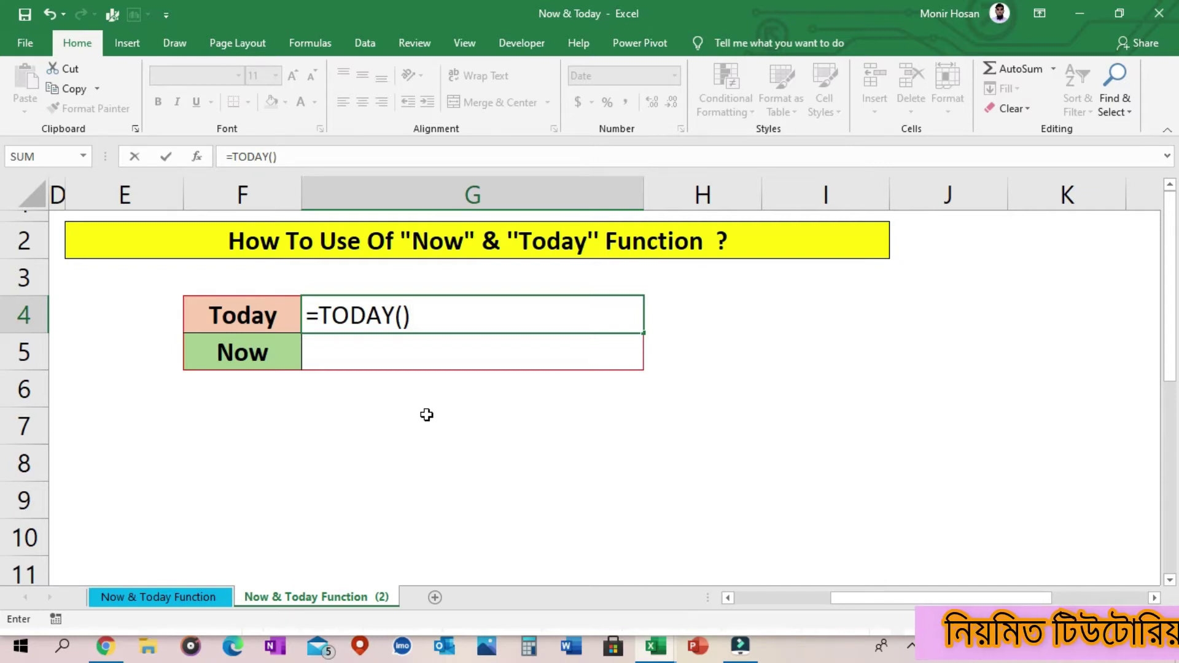
key("Return")
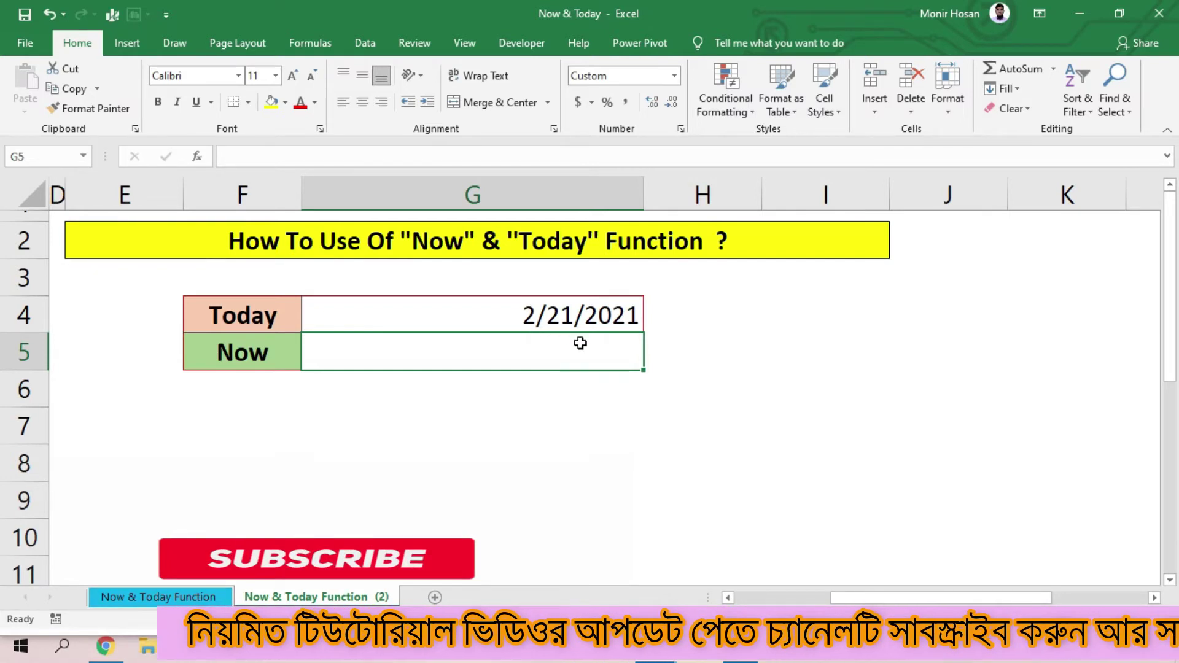
Format the date in cell G4 with the long date type *Wednesday, March 14, 2012
left_click(501, 323)
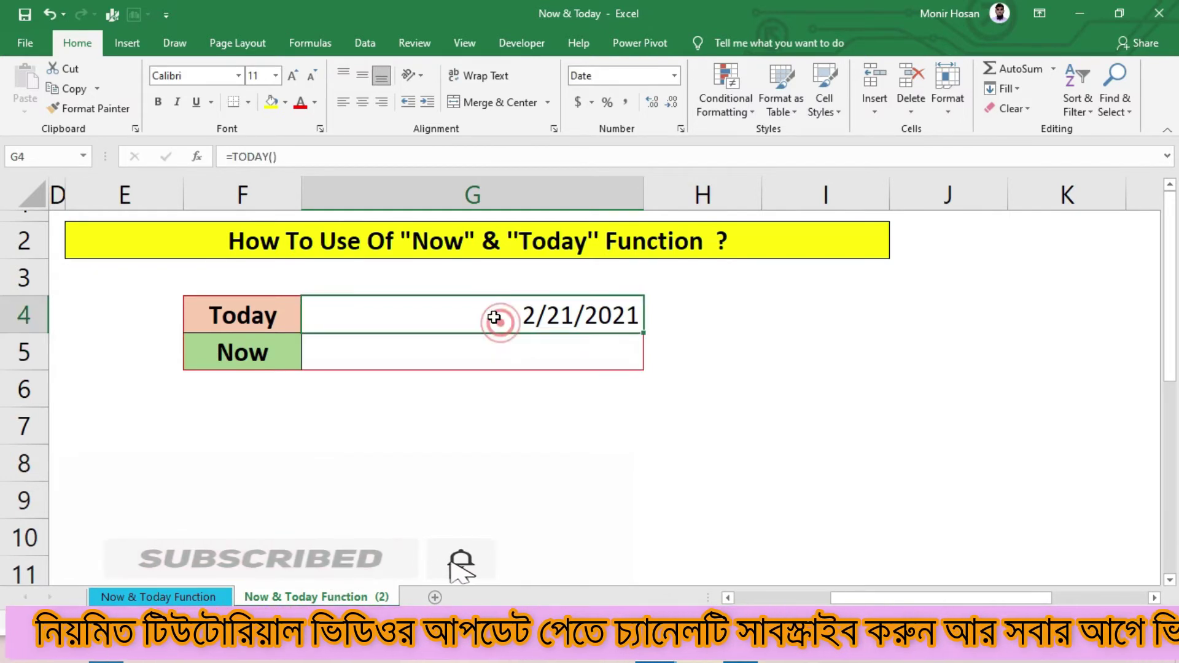
right_click(498, 320)
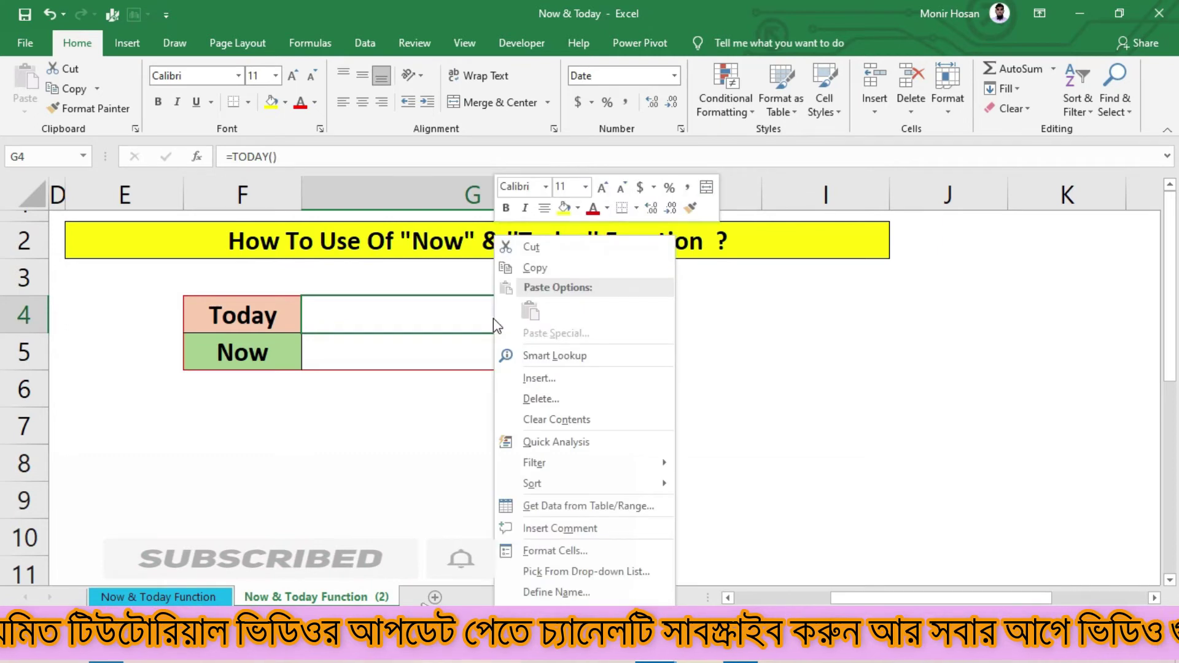
left_click(569, 548)
left_click_drag(609, 228, 922, 164)
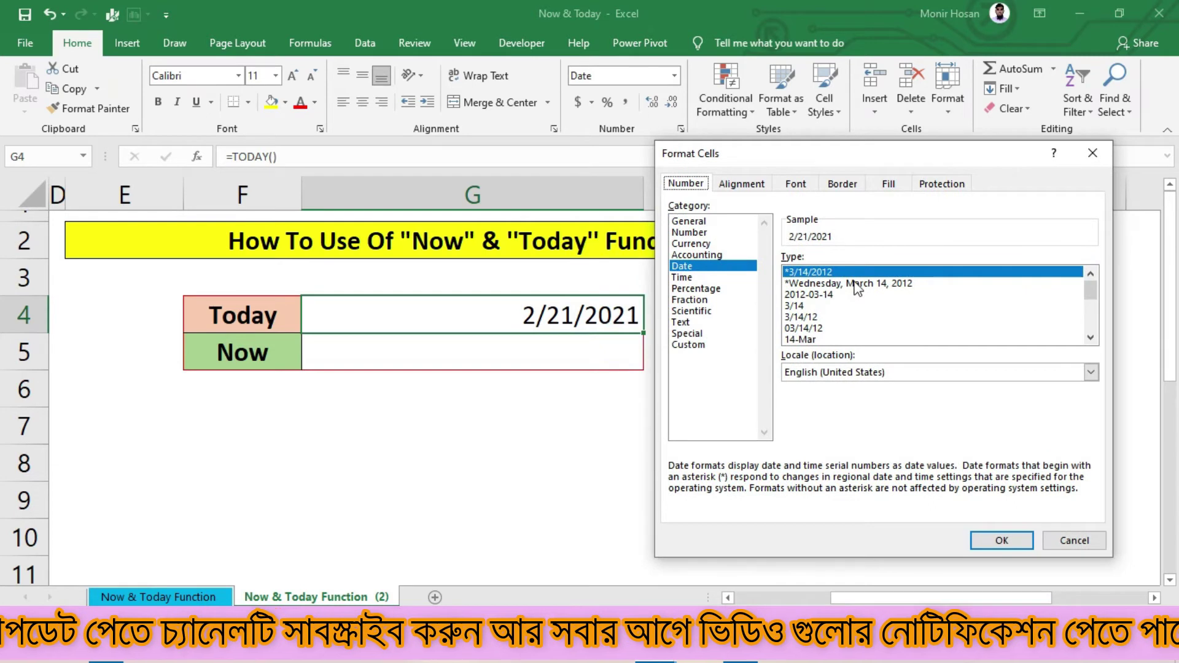
left_click(857, 284)
left_click(1002, 542)
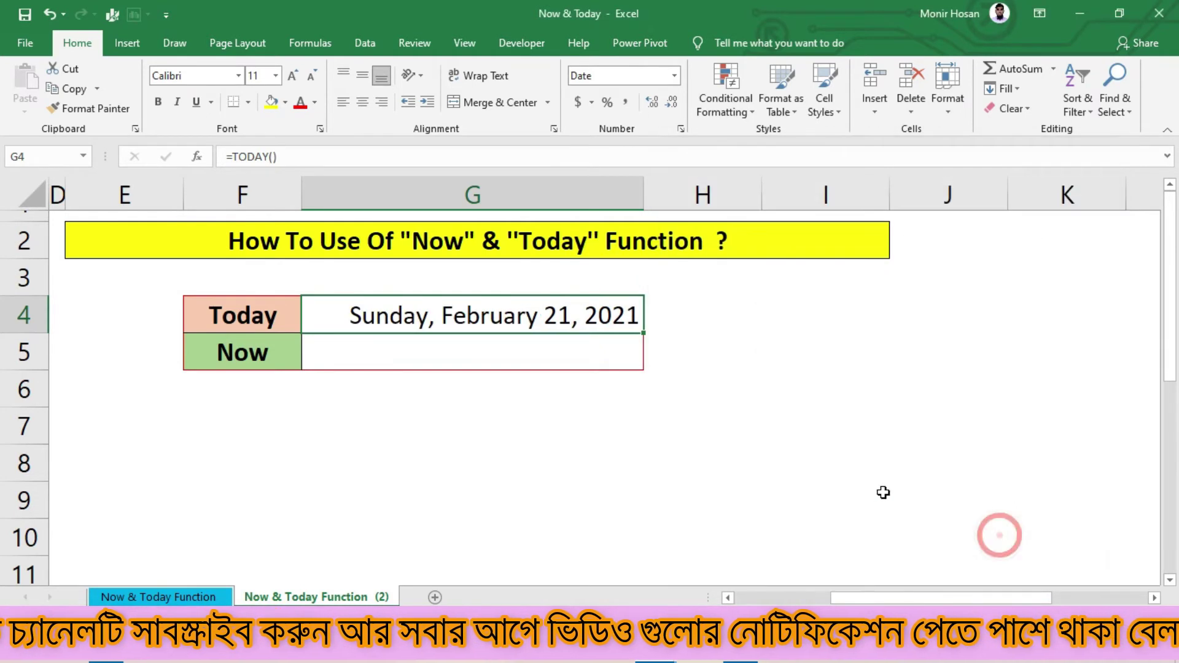
left_click(500, 416)
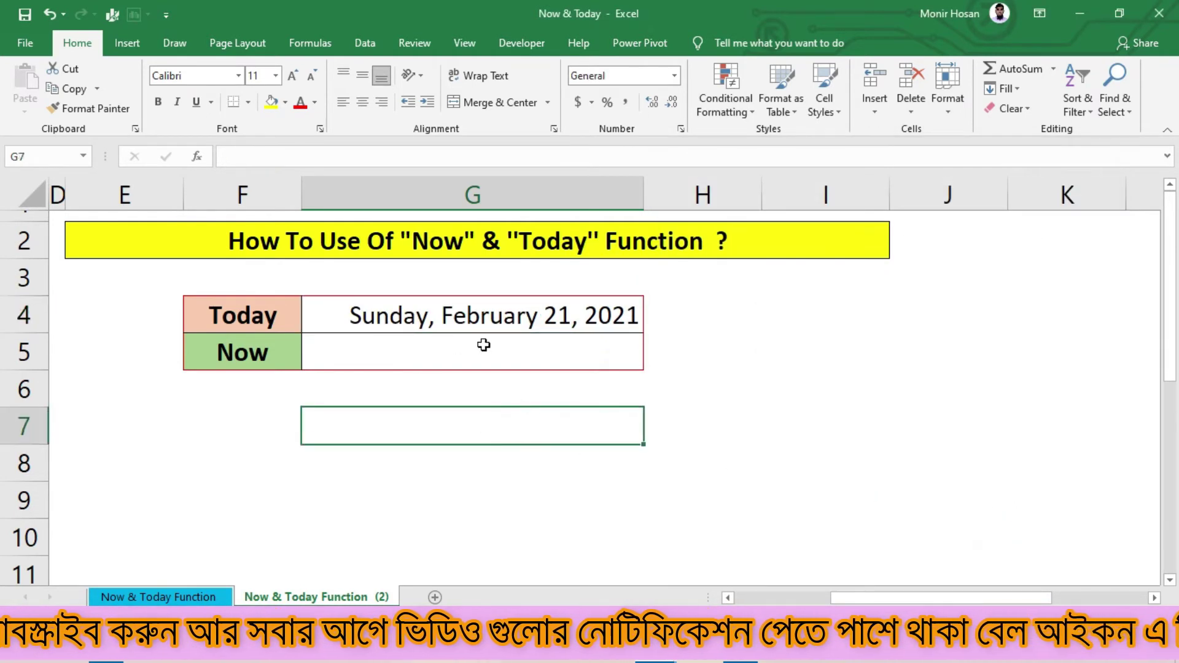
left_click(630, 327)
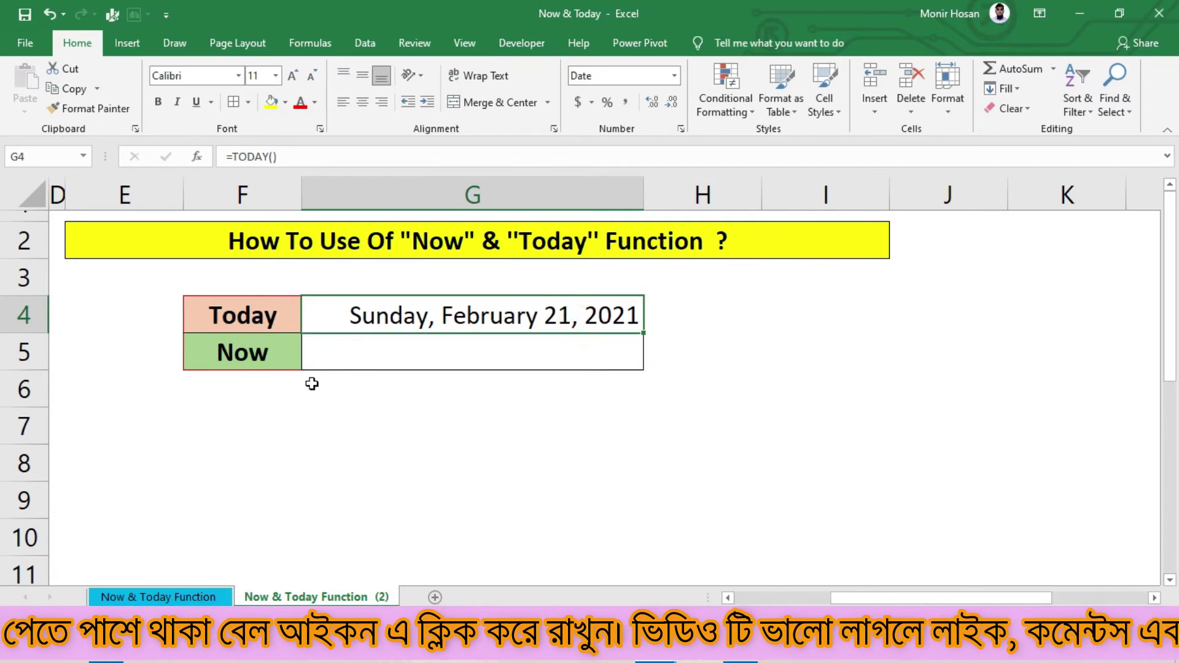
Enter the formula =NOW() in cell G5, beside the Now label
left_click(280, 348)
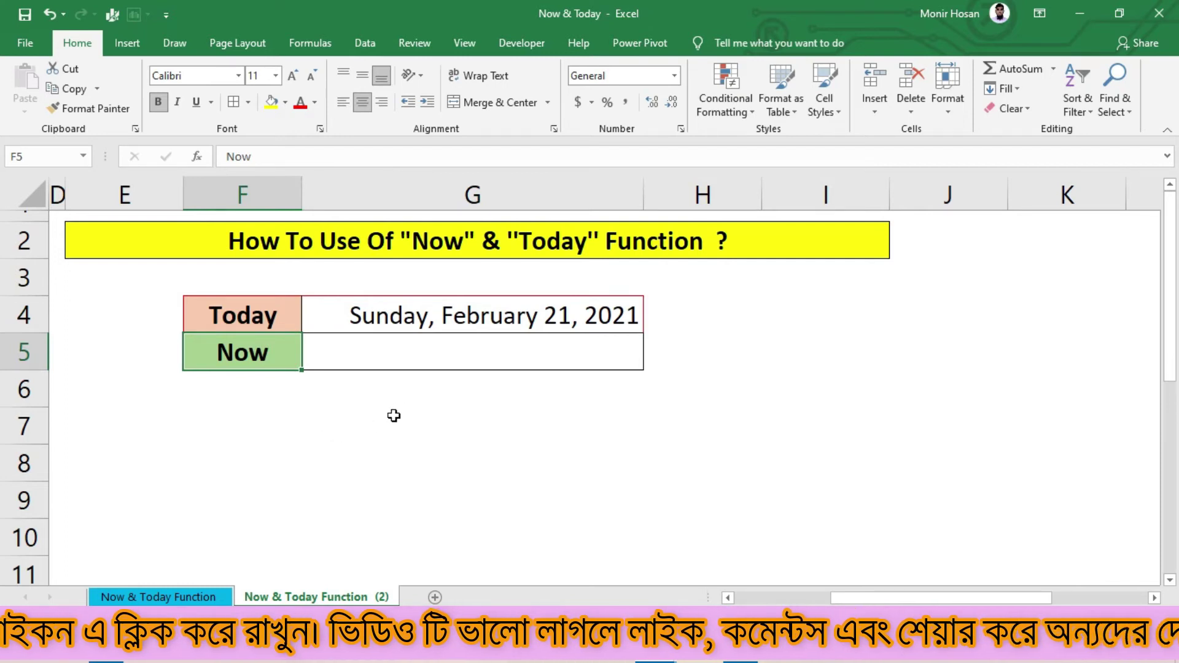
left_click(437, 355)
type("=")
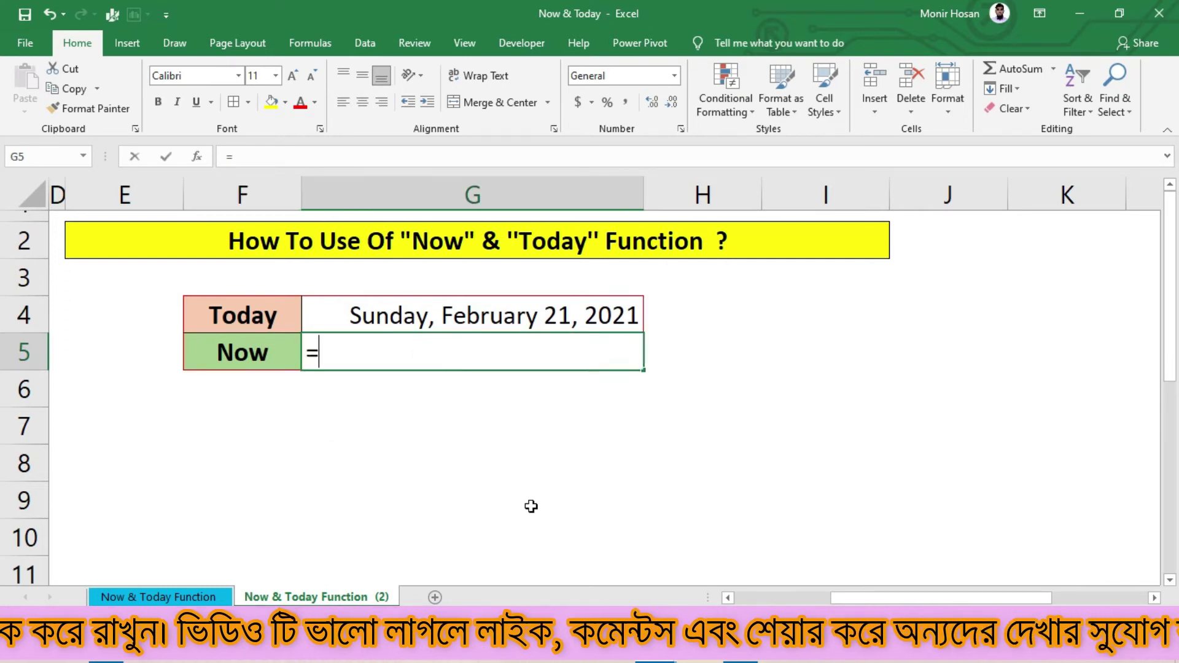
type("NOW")
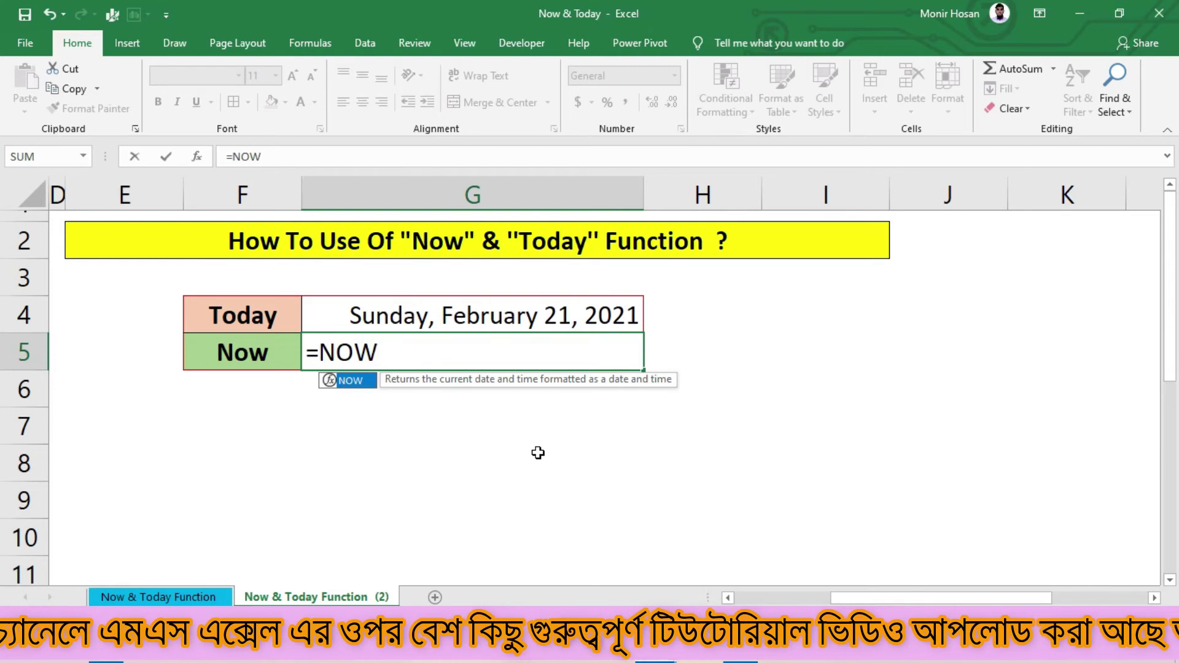
type("(")
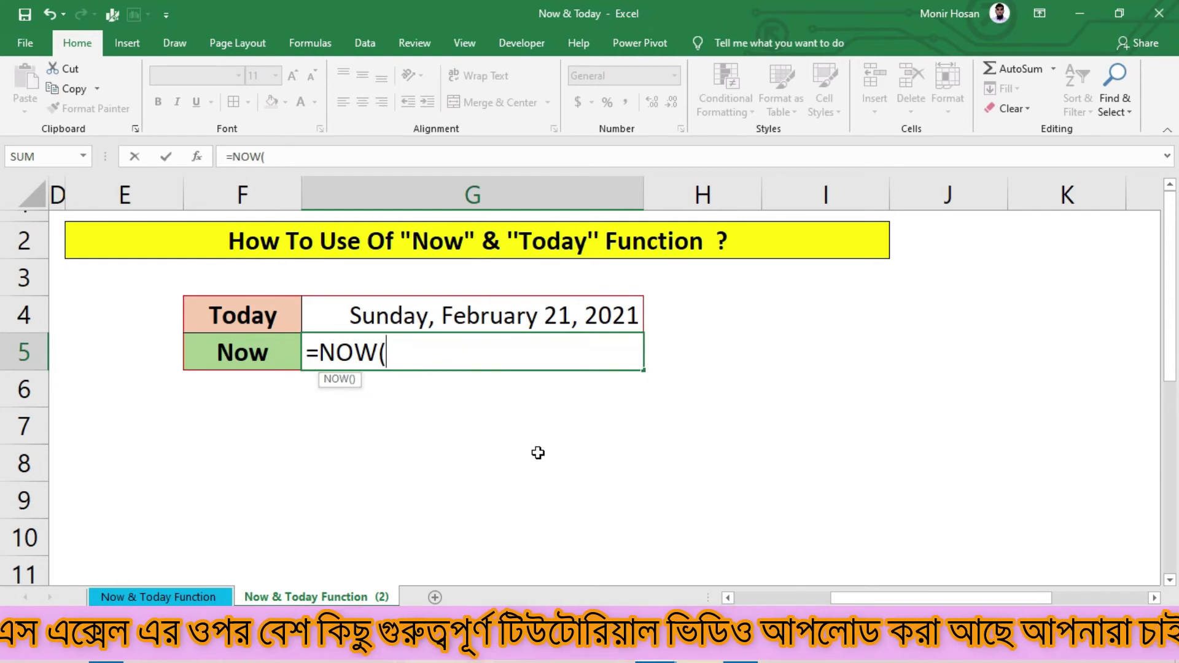
type(")")
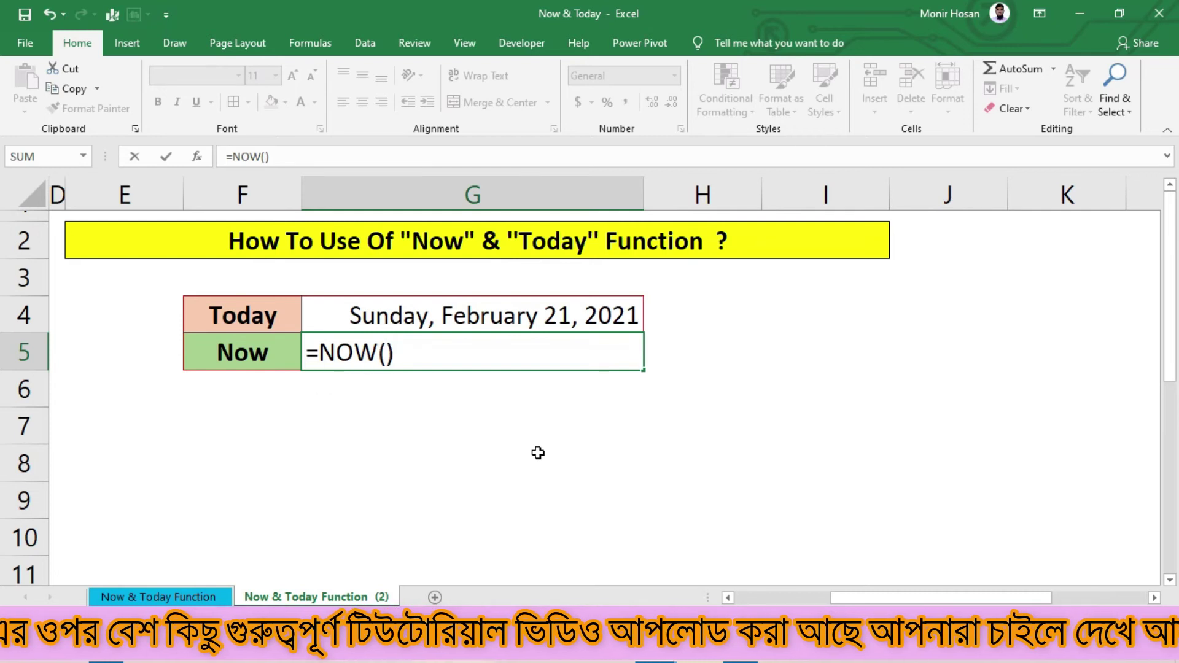
key("Return")
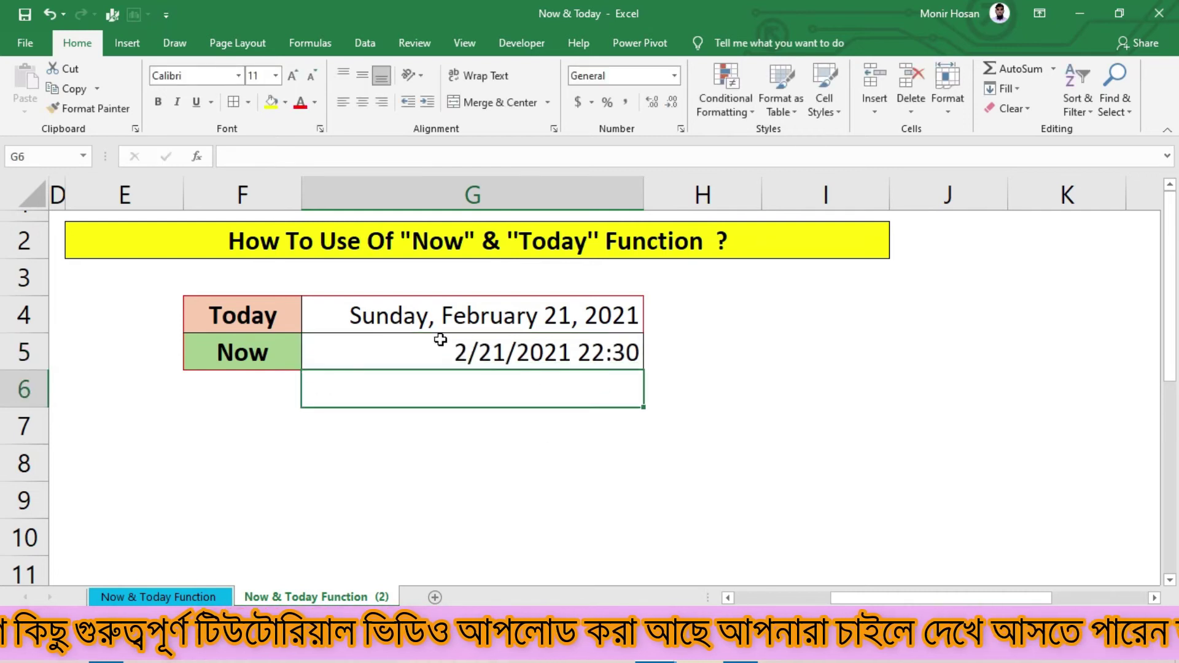
Format cell G5 with the Date category's 3/14/12 1:30 PM type
left_click(426, 338)
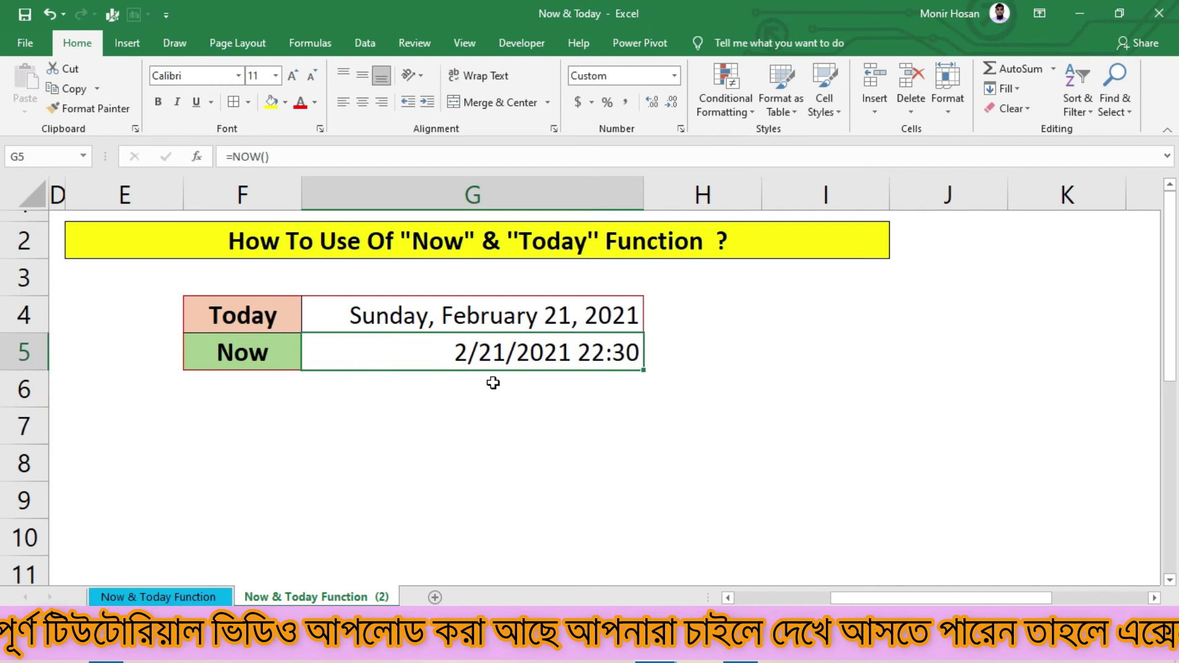
right_click(631, 345)
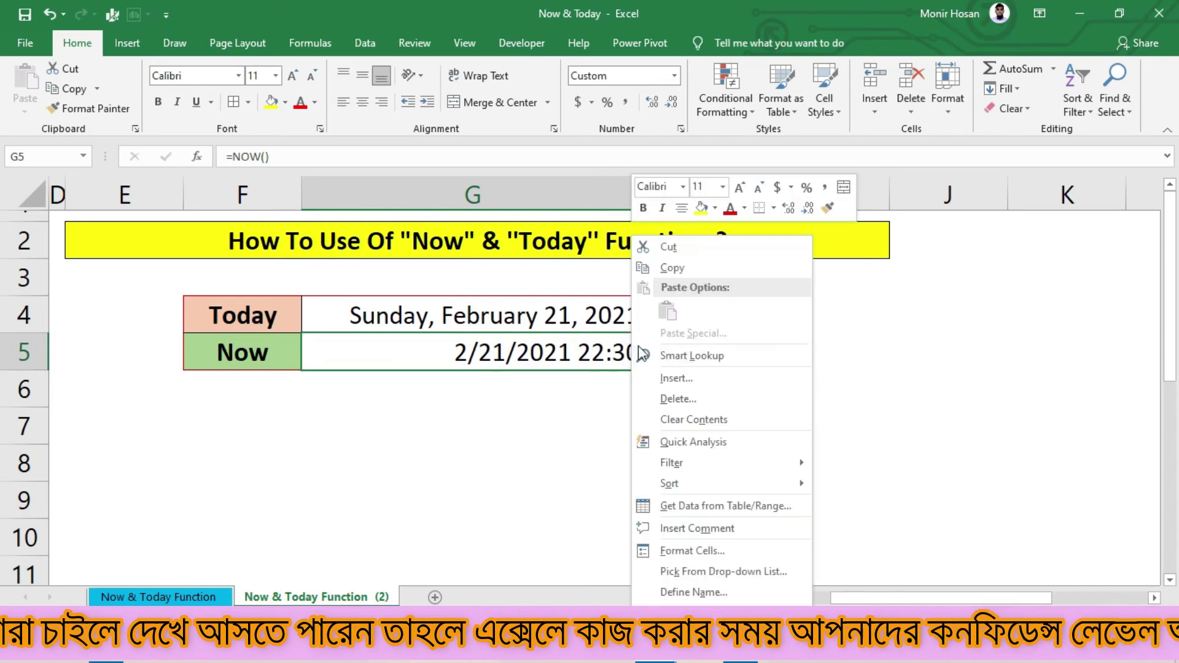
left_click(719, 551)
left_click_drag(684, 234, 858, 178)
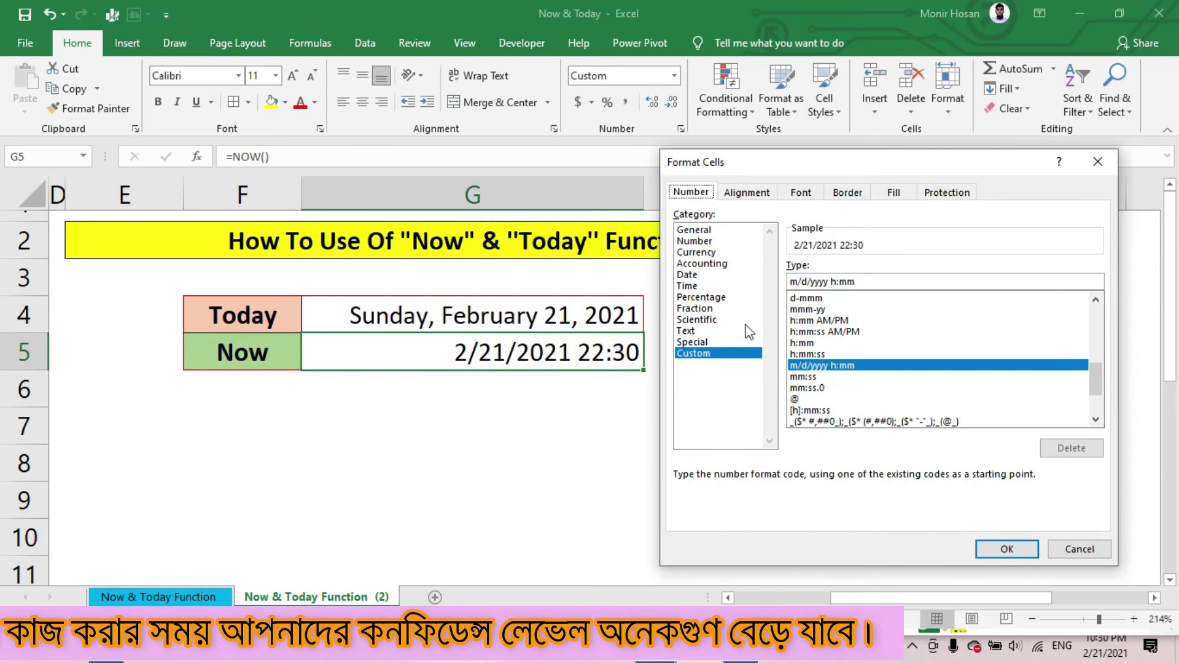
left_click(712, 278)
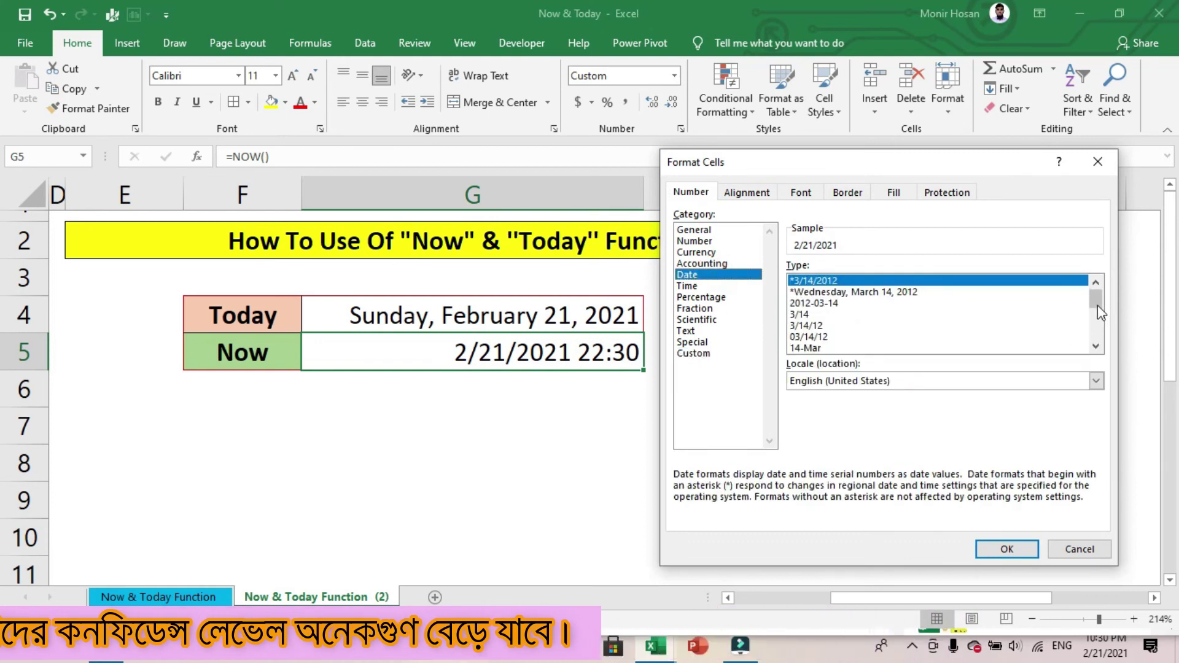
left_click_drag(1097, 309, 1093, 329)
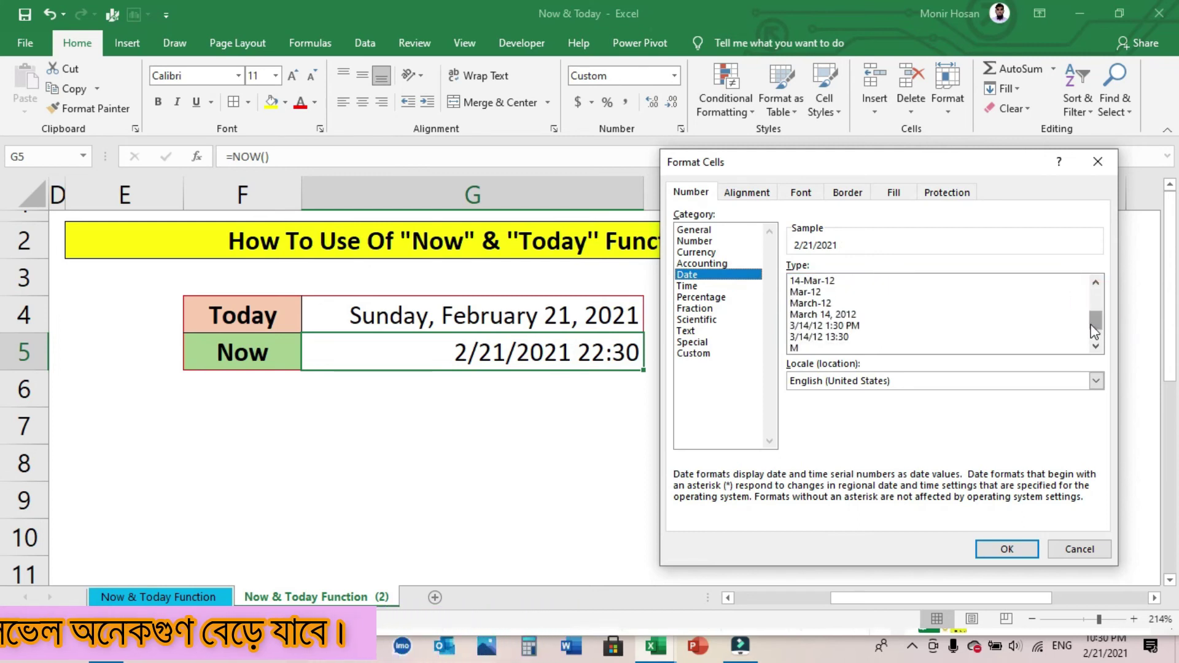
left_click(868, 325)
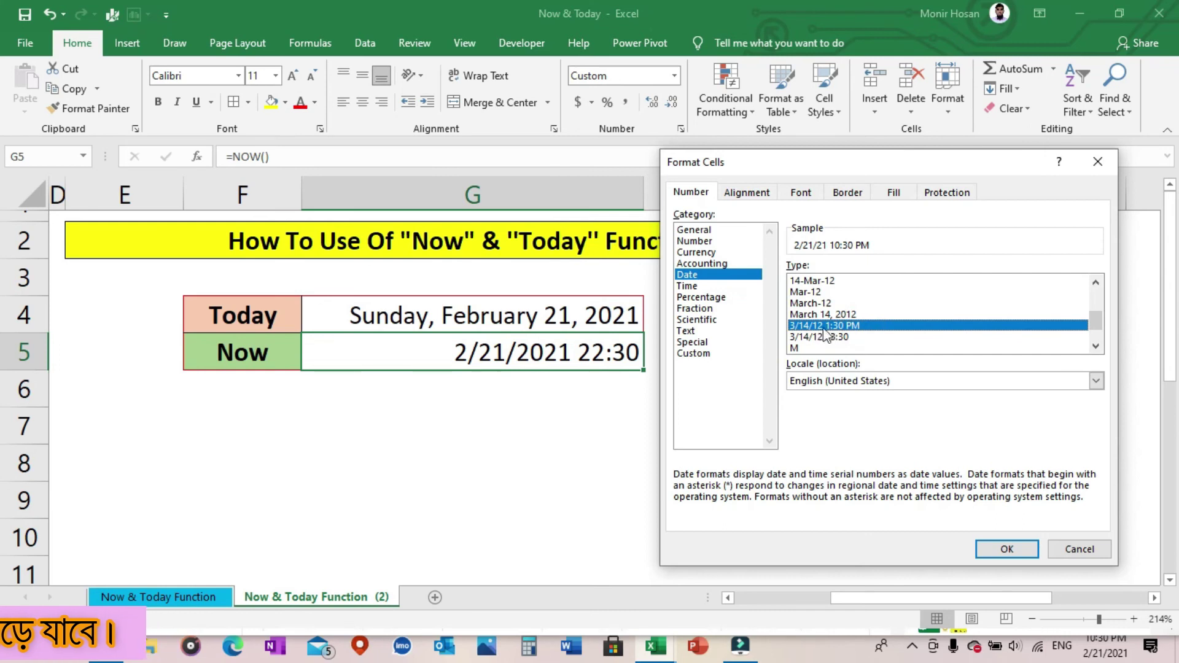
left_click(1017, 546)
left_click(592, 392)
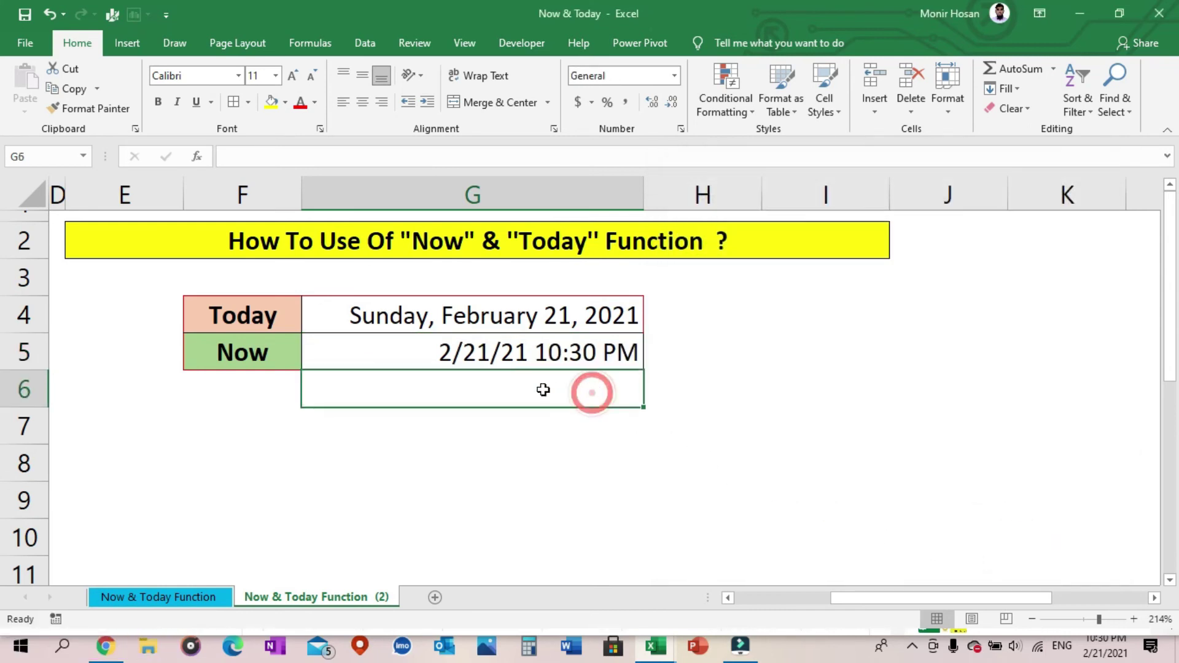
left_click(371, 354)
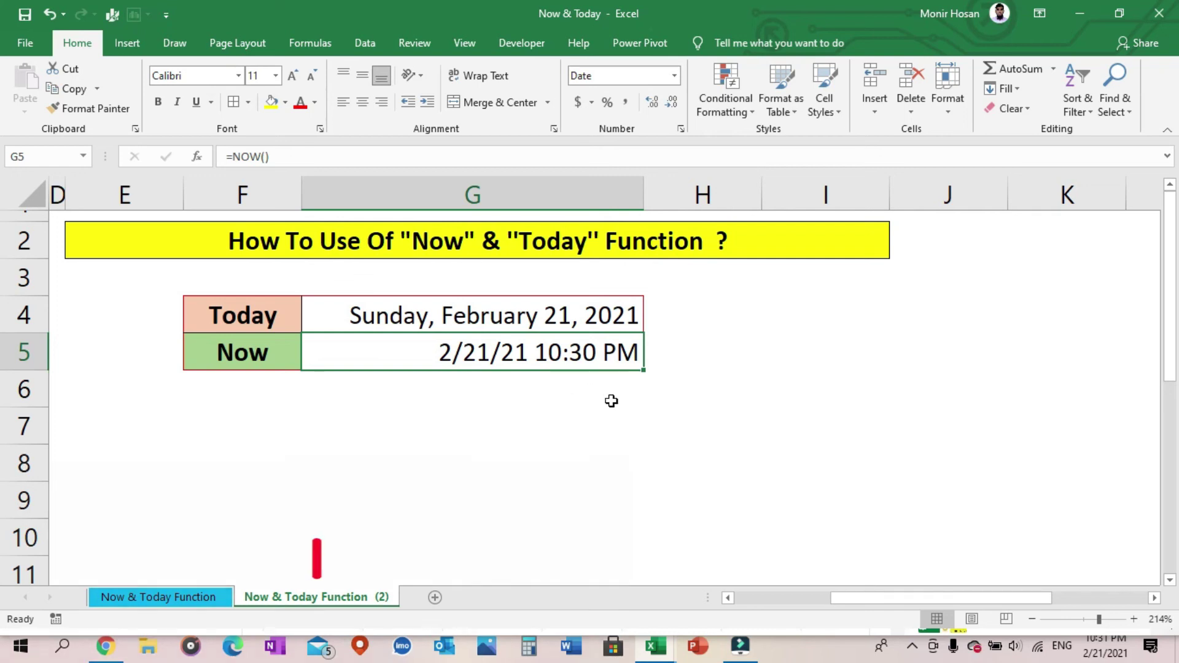
left_click(712, 365)
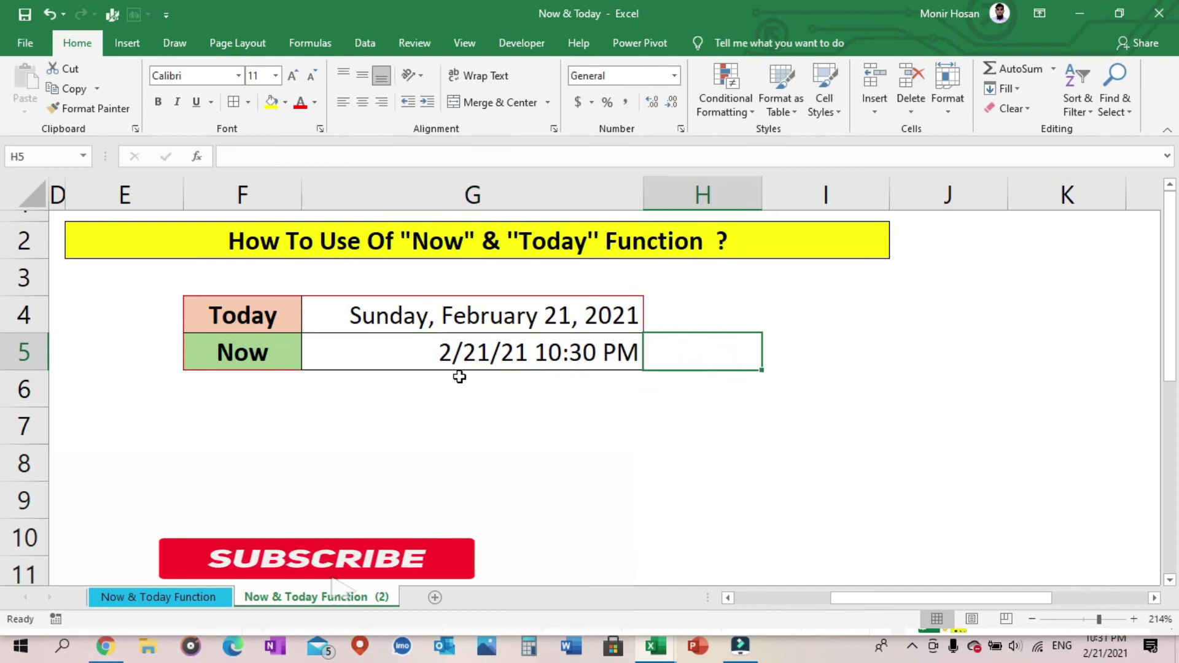
left_click(286, 329)
left_click(289, 350)
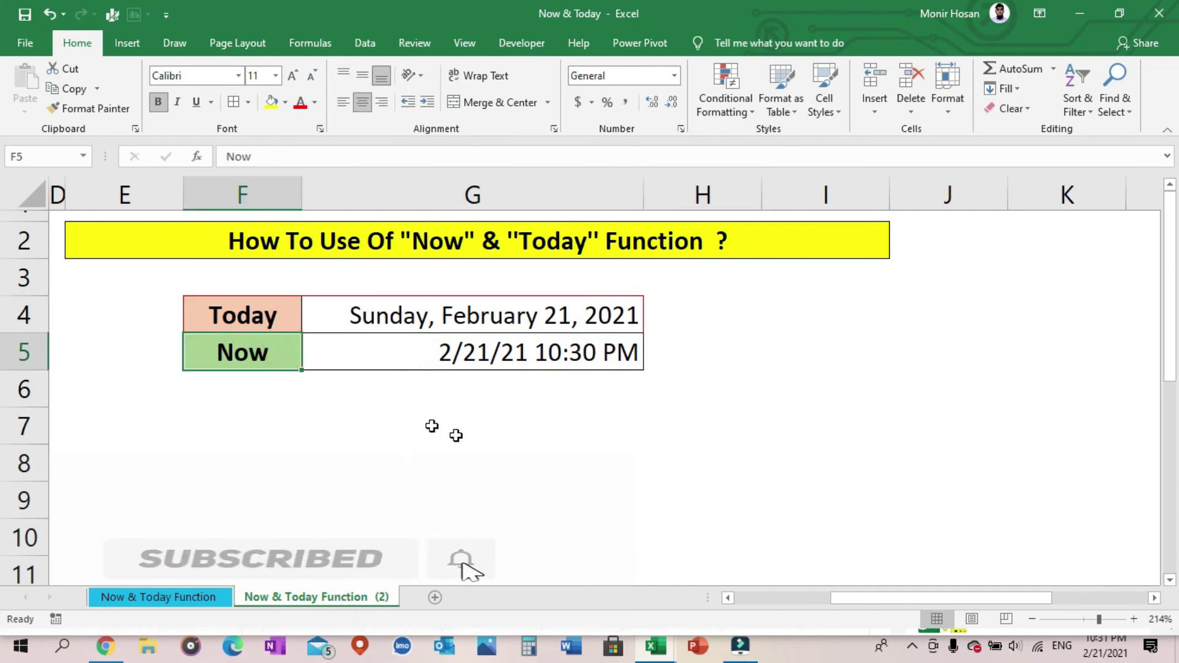